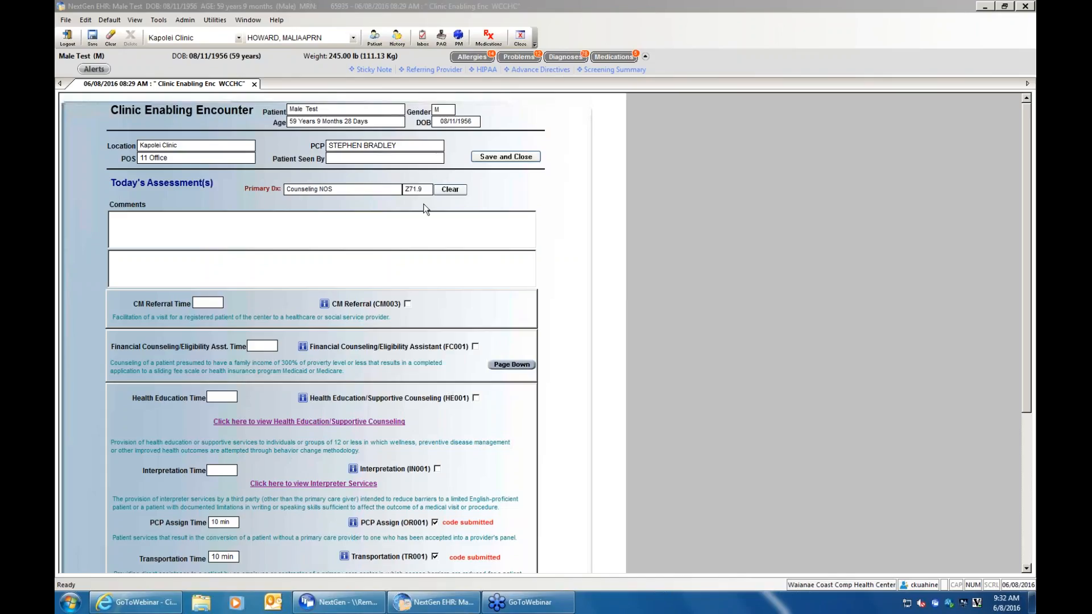
# - Enter "the" in the first Comments box of the Clinic Enabling Encounter
pyautogui.click(394, 232)
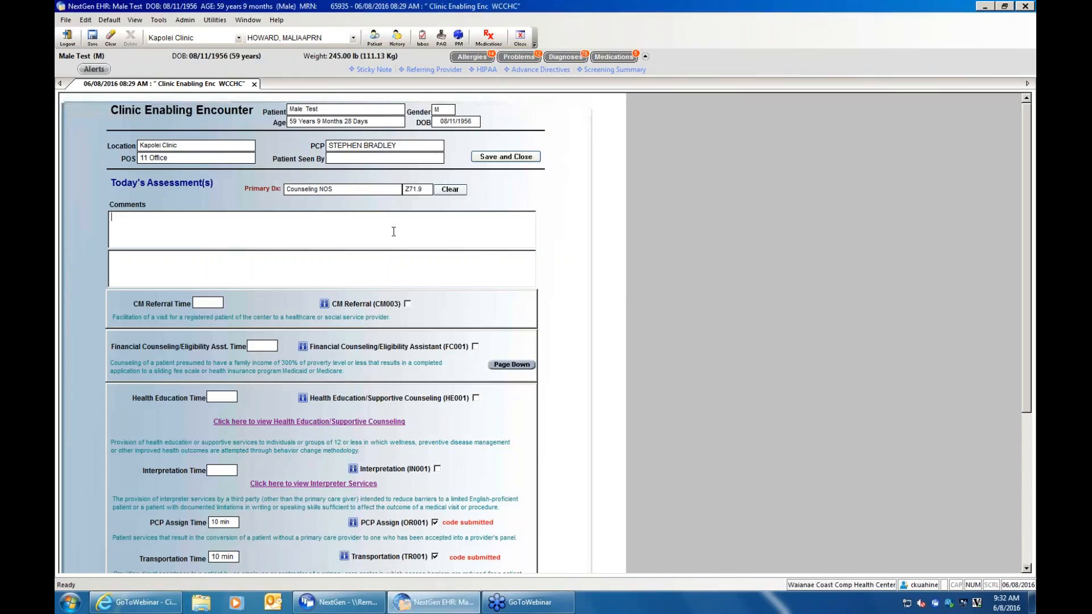
pyautogui.write('thr')
pyautogui.press('BackSpace')
pyautogui.write('e')
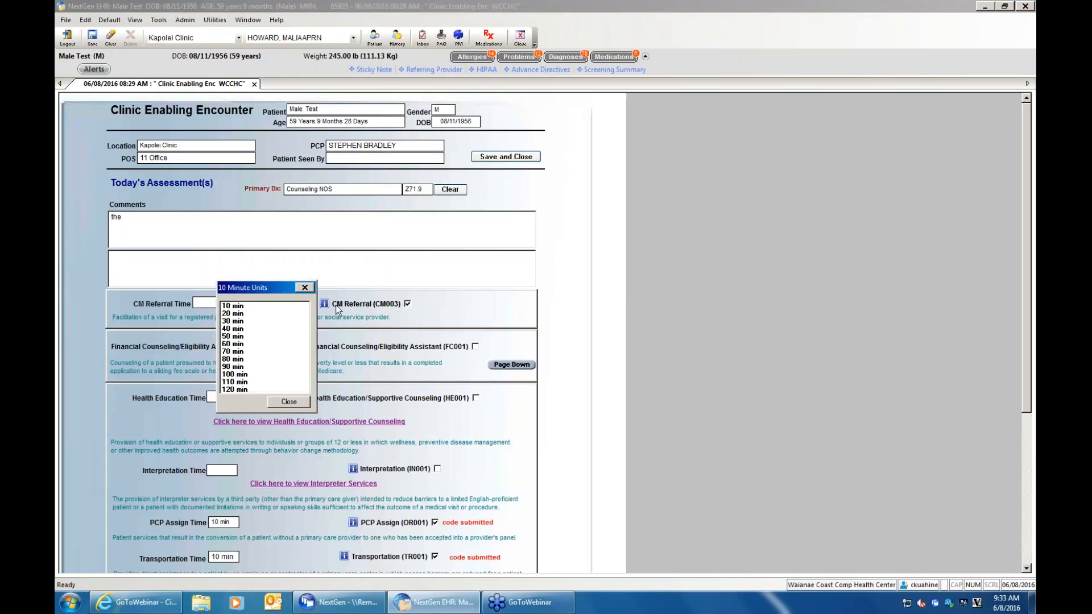
# - Set the CM Referral (CM003) time to 10 min and view the information note for that code
pyautogui.moveTo(272, 287); pyautogui.dragTo(366, 326)
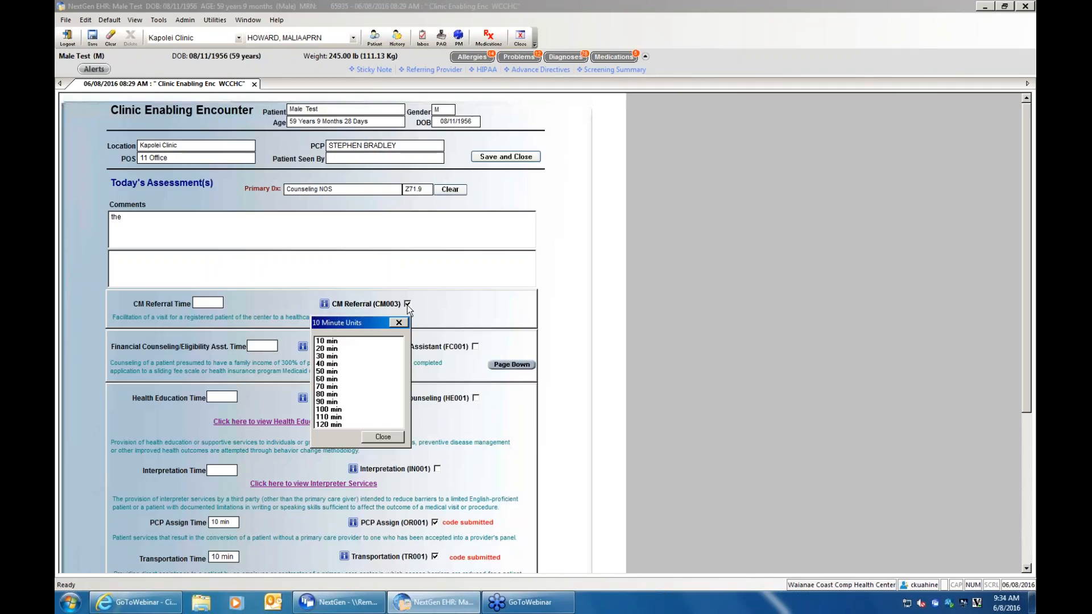
pyautogui.doubleClick(337, 341)
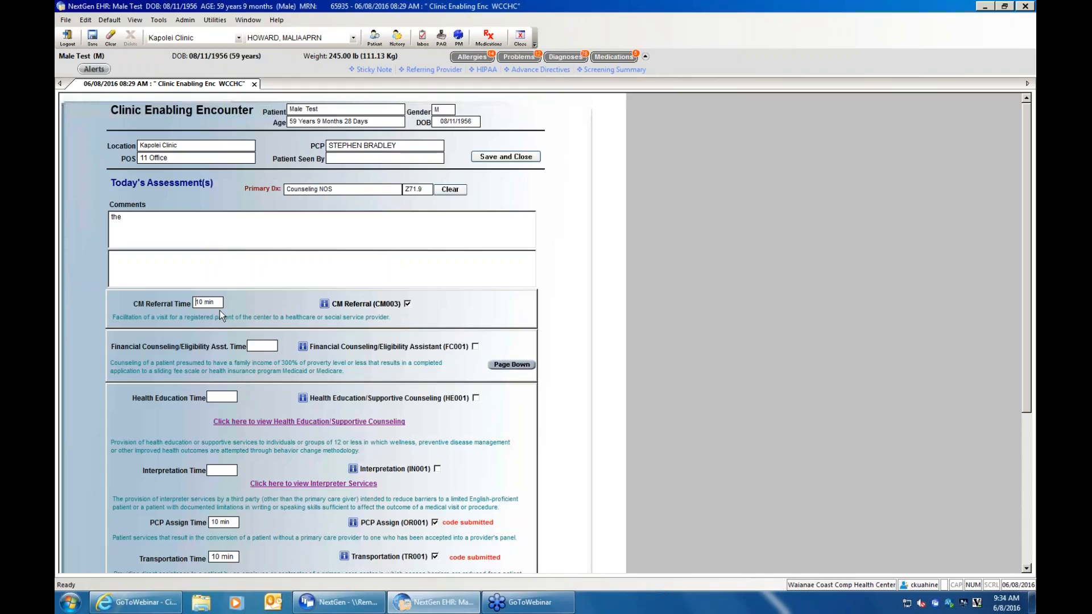
pyautogui.click(324, 304)
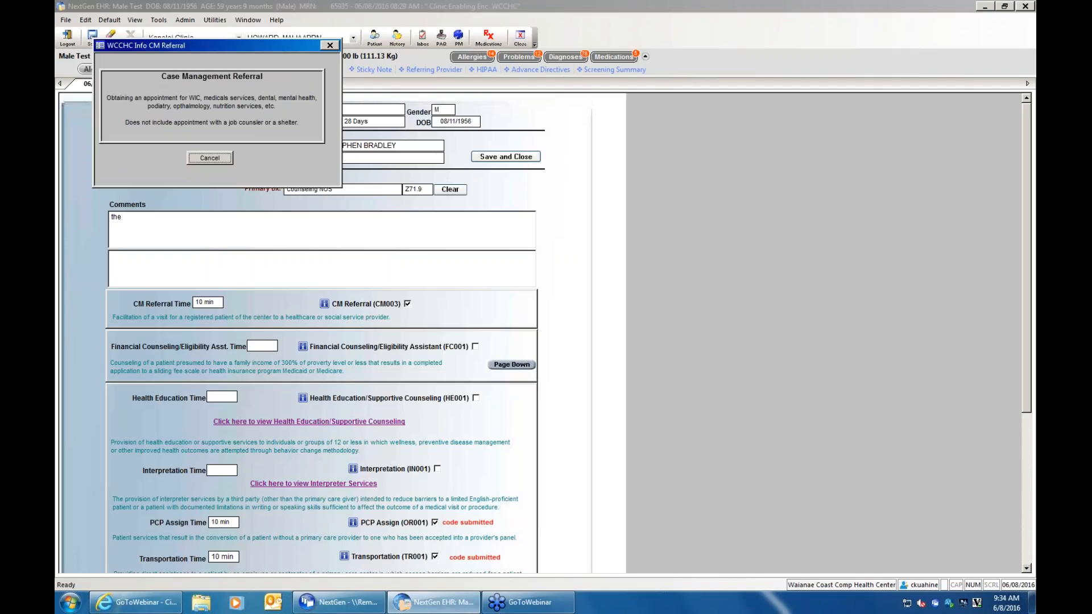
pyautogui.click(329, 46)
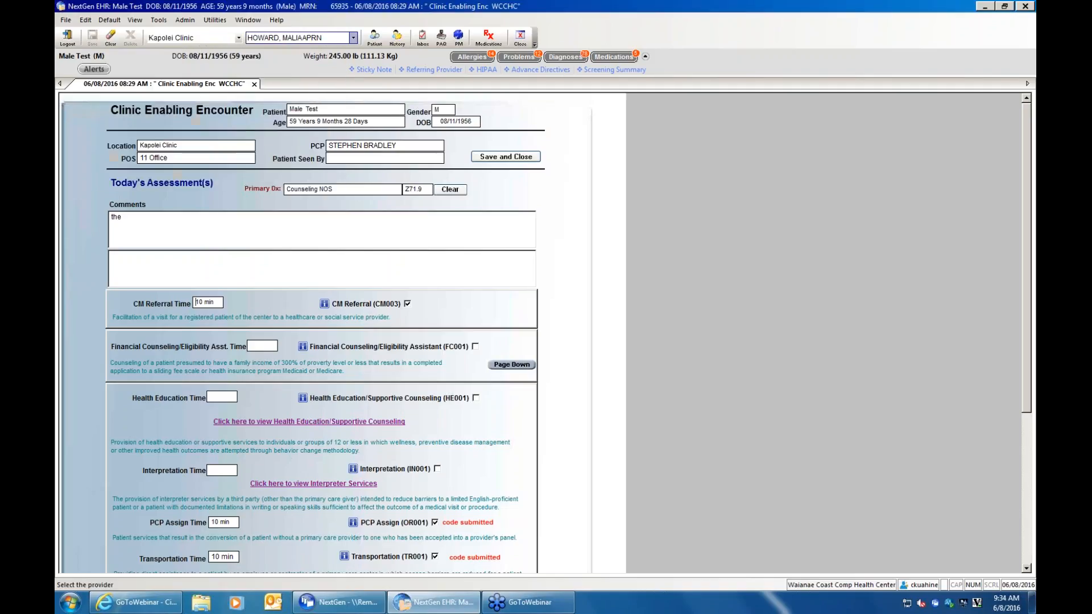
# - Examine the individual service codes in the Health Education/Supportive Counseling form and close it without selecting any
pyautogui.click(363, 422)
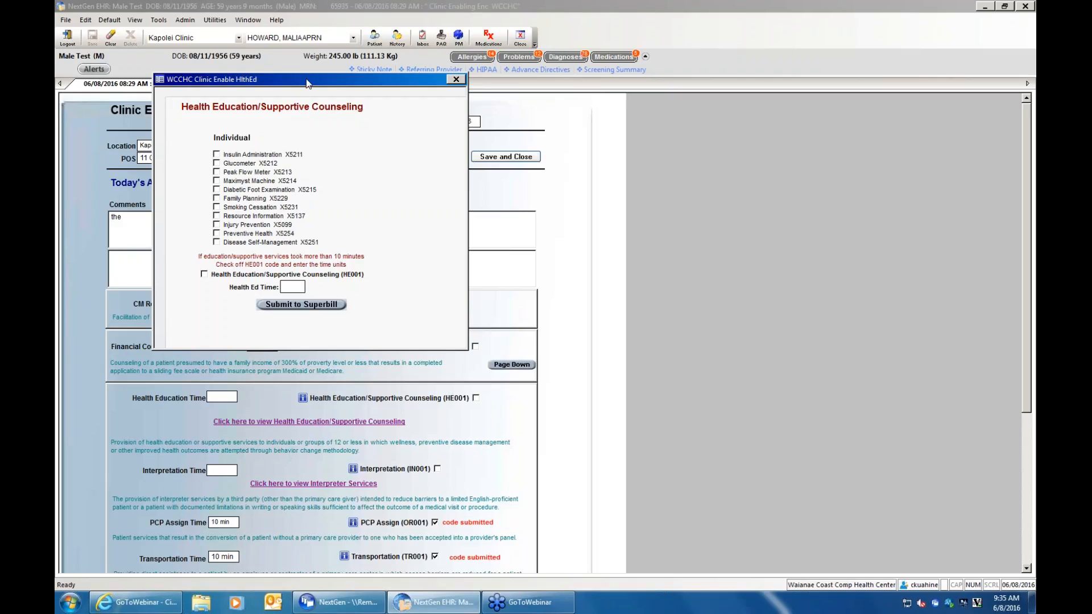
pyautogui.moveTo(306, 79); pyautogui.dragTo(530, 103)
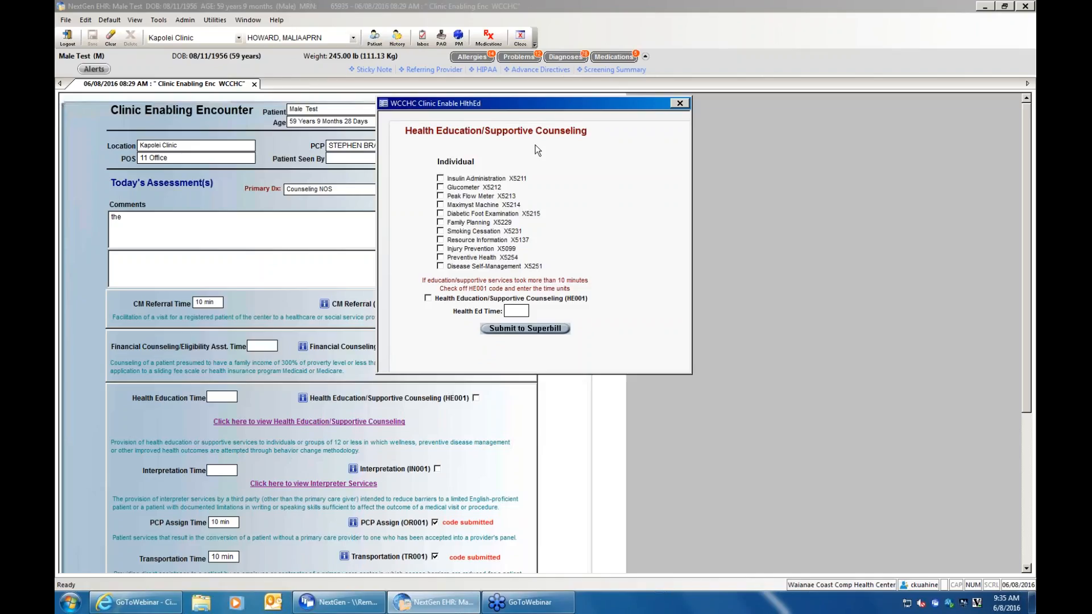
pyautogui.moveTo(577, 105); pyautogui.dragTo(650, 58)
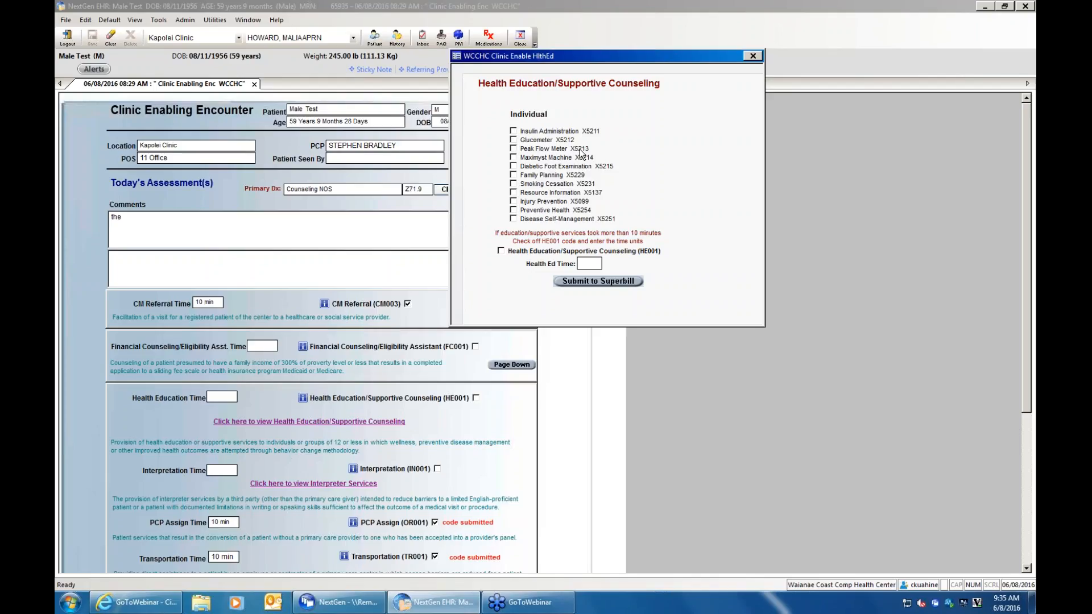
pyautogui.click(752, 56)
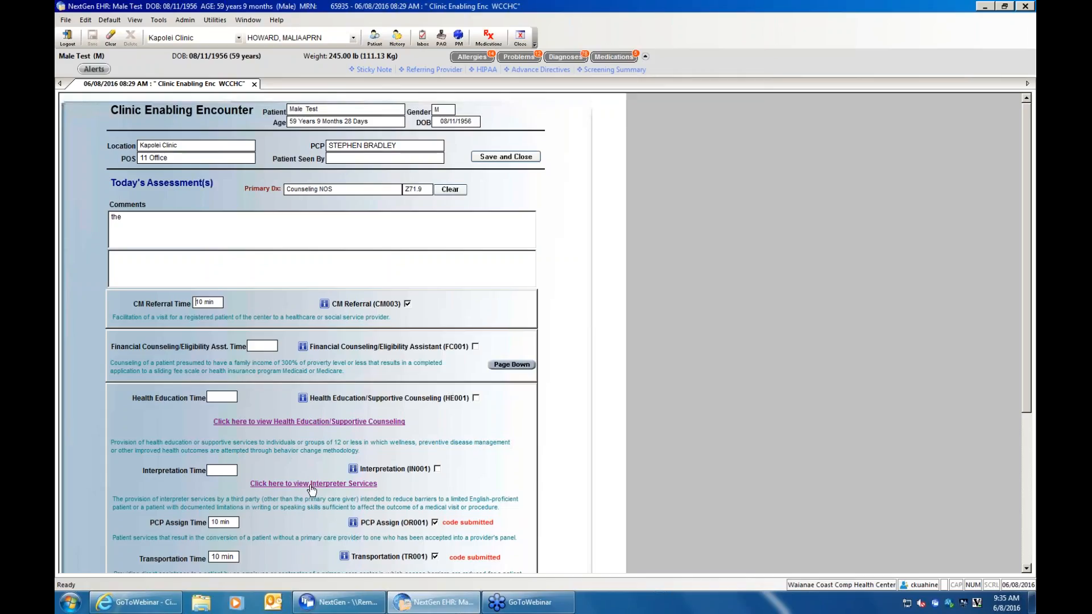
# - Review the Interpreter Services questions and the information on services in a non-primary language, leaving them unanswered
pyautogui.click(312, 484)
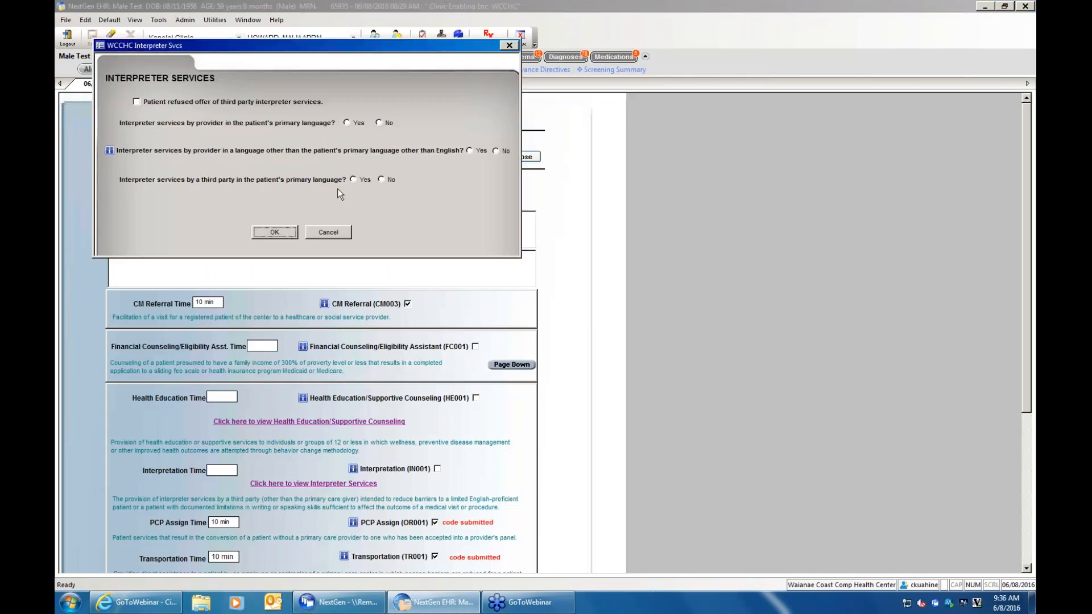
pyautogui.click(110, 152)
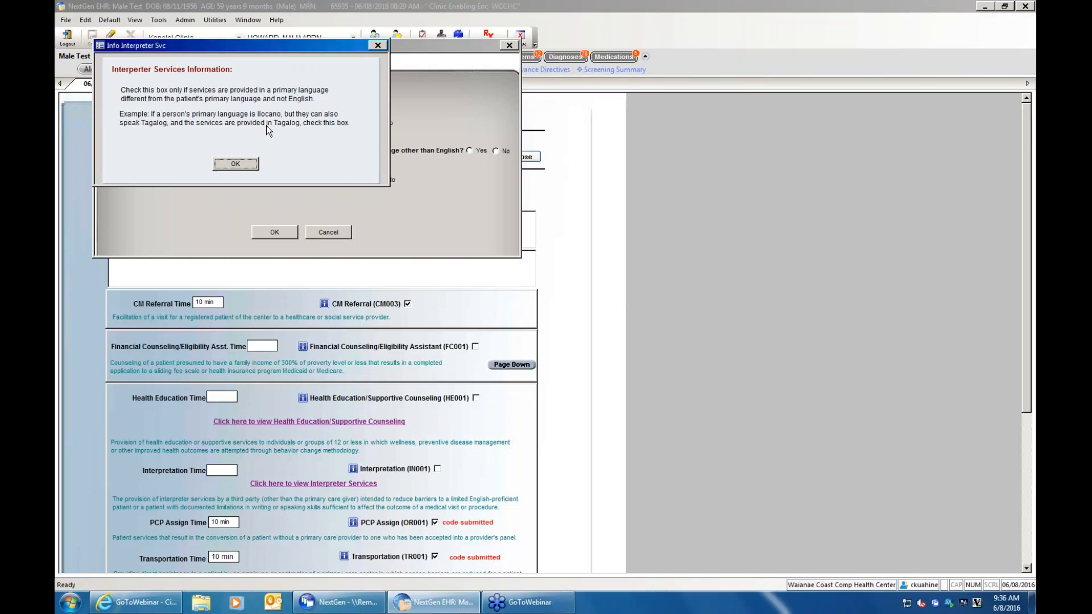
pyautogui.click(378, 46)
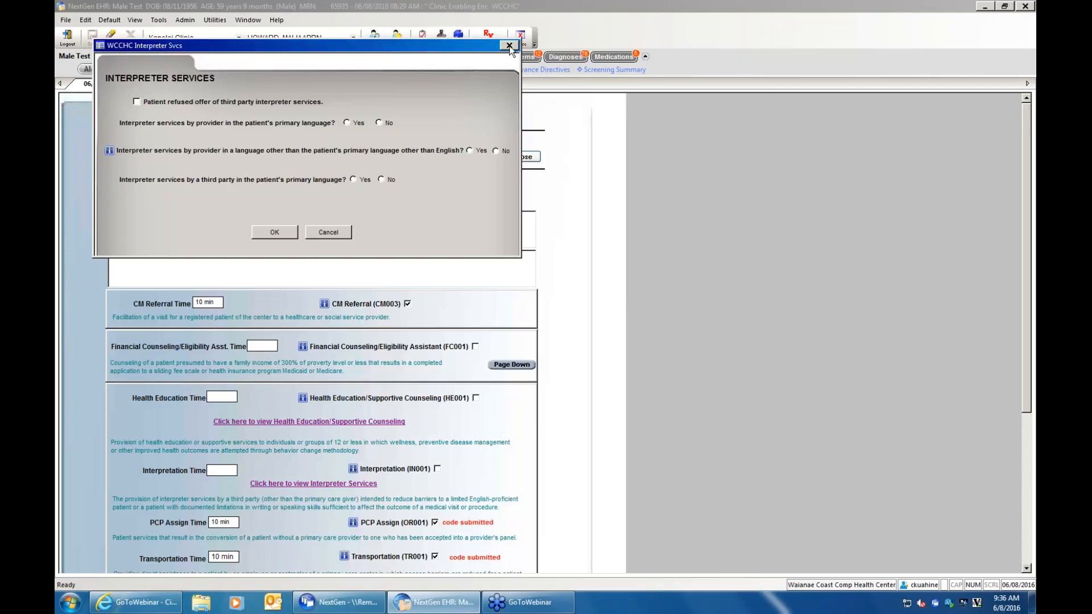
pyautogui.click(509, 46)
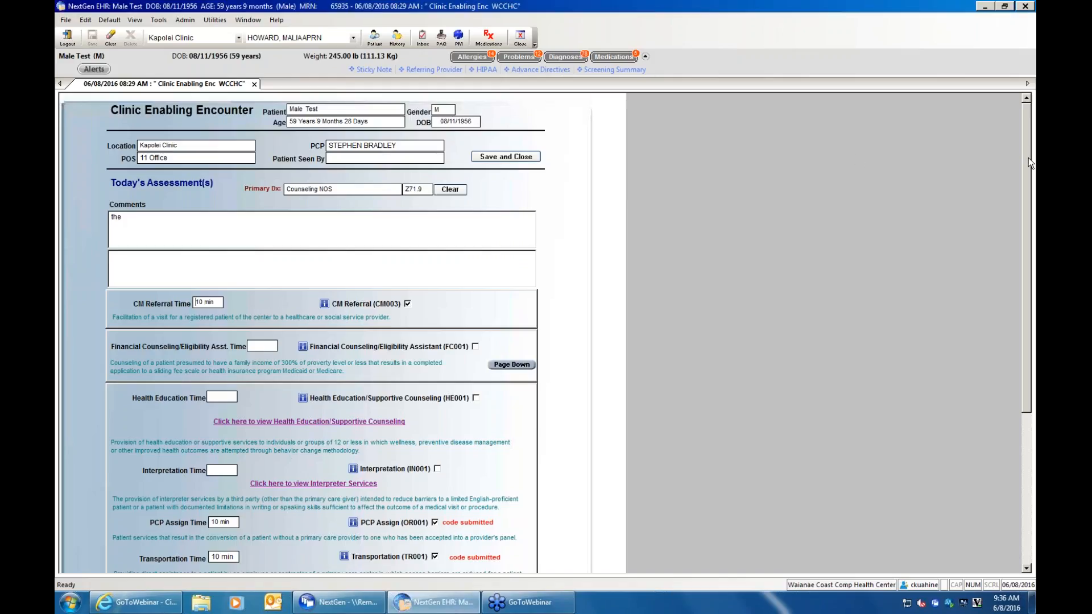
# - Mark the encounter as In Person (w/ pt) X5088 and submit the codes to the superbill
pyautogui.moveTo(1028, 158); pyautogui.dragTo(1032, 324)
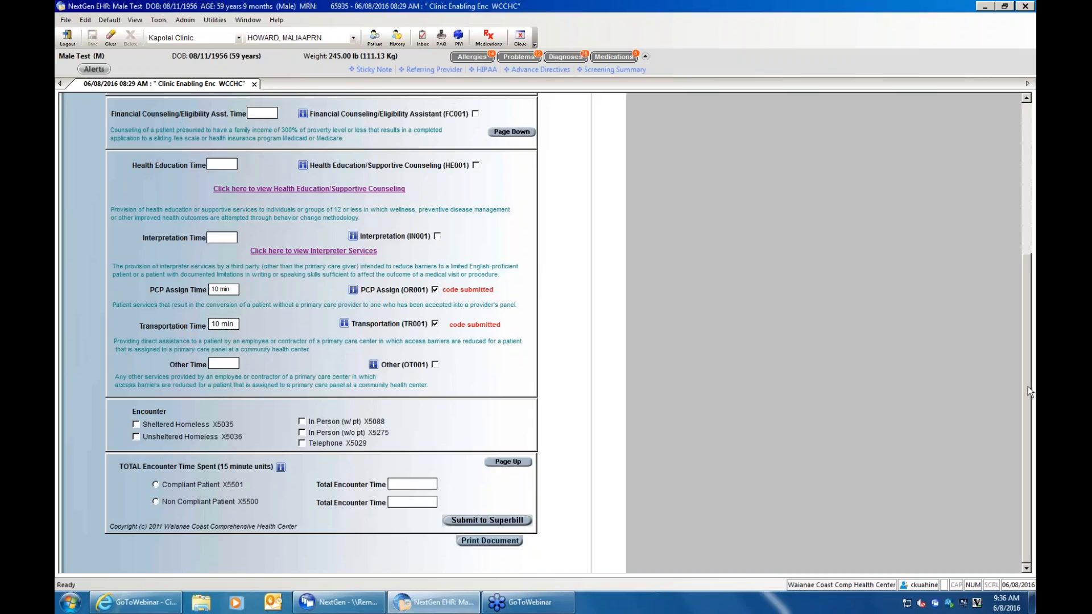
pyautogui.scroll(3, 1027, 387)
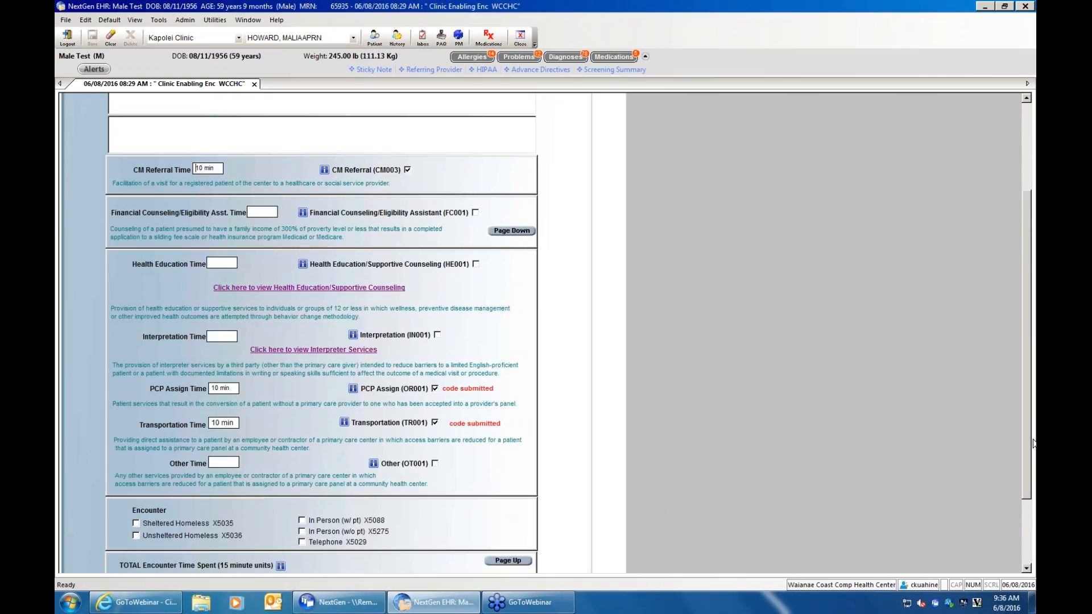
pyautogui.scroll(-4, 1029, 470)
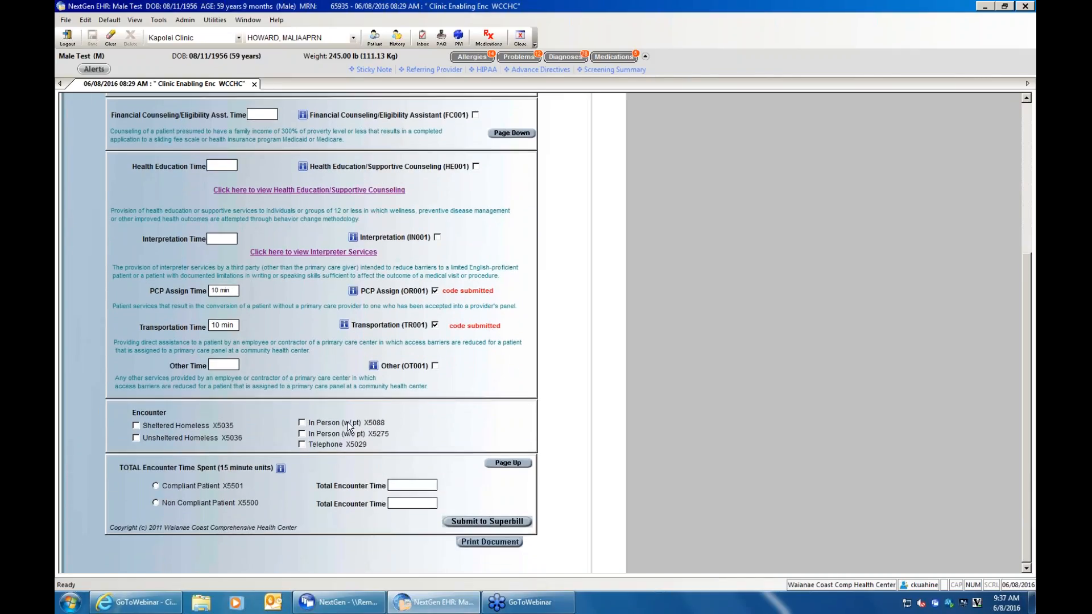
pyautogui.click(303, 422)
pyautogui.click(519, 522)
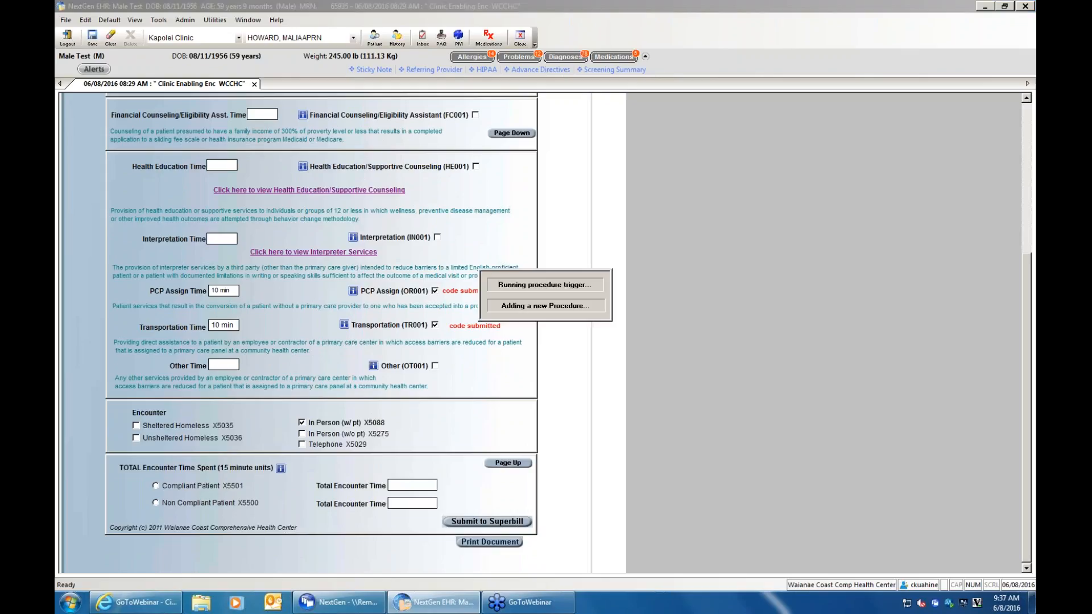
# - Review the PCP Assign, Transportation, CM Referral and In Person entries in the patient's procedures, including CM Referral units, and return to the encounter template
pyautogui.click(397, 38)
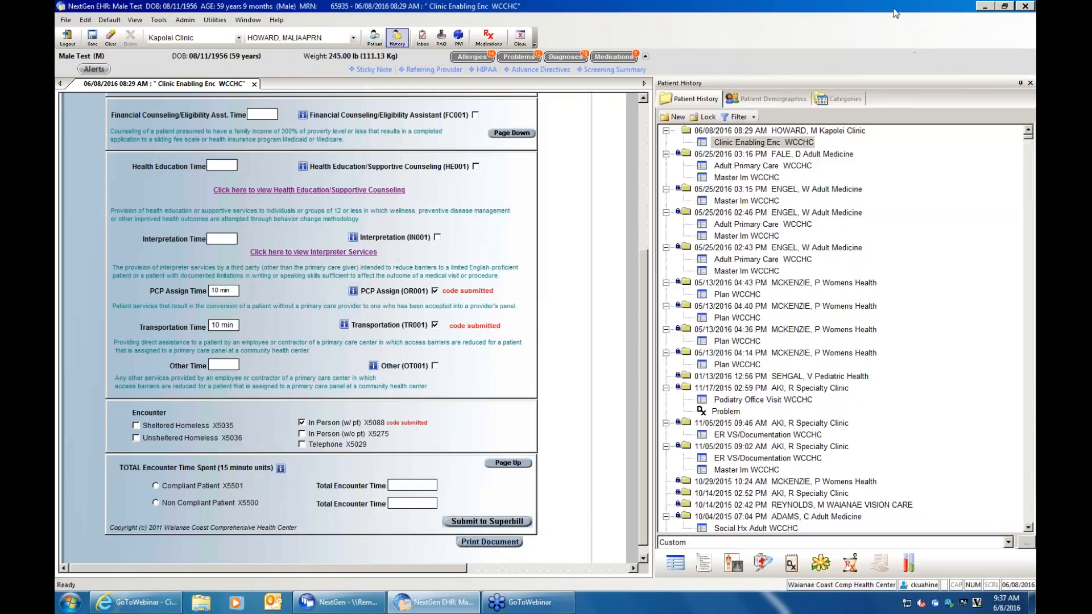
pyautogui.click(772, 549)
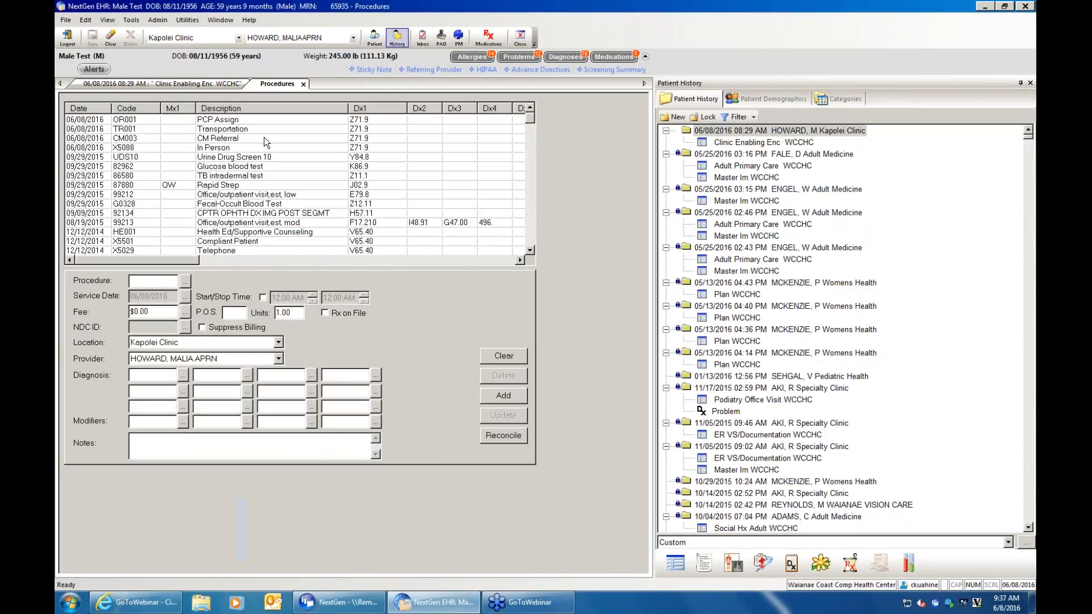
pyautogui.click(273, 120)
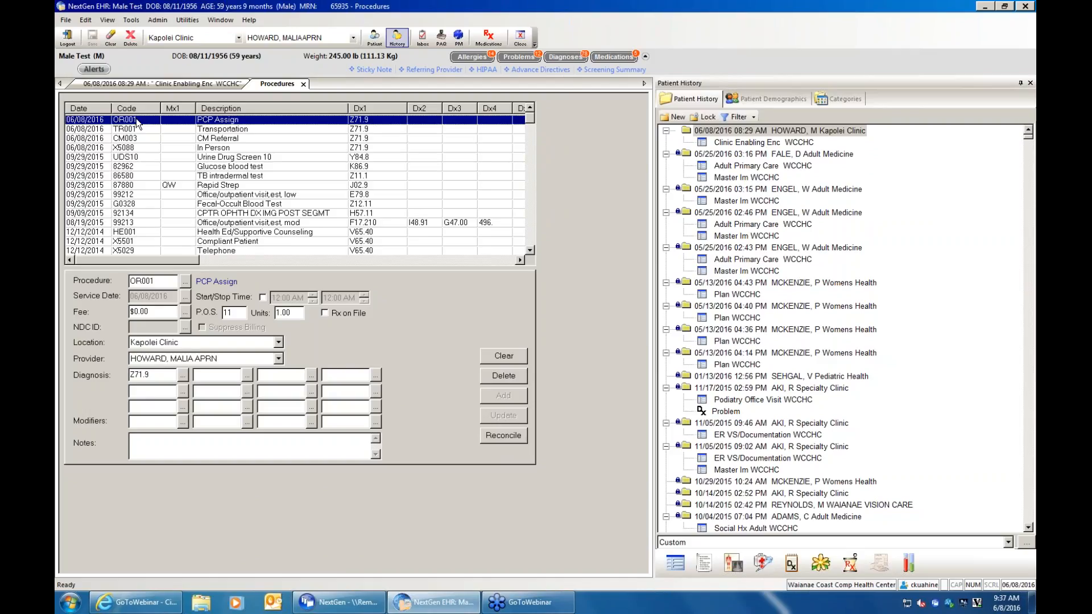
pyautogui.click(279, 129)
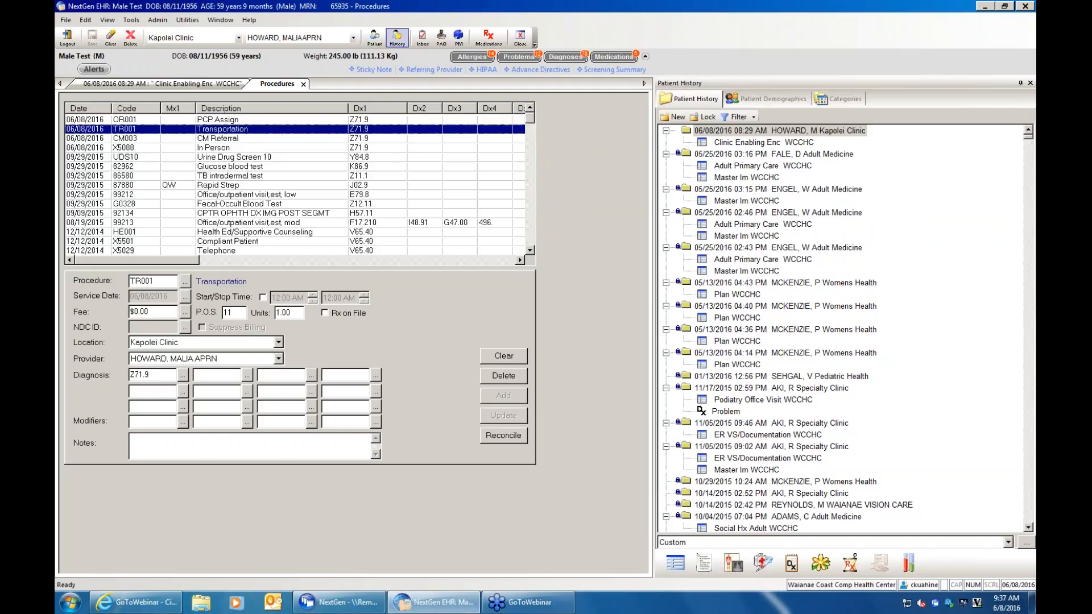
pyautogui.click(273, 139)
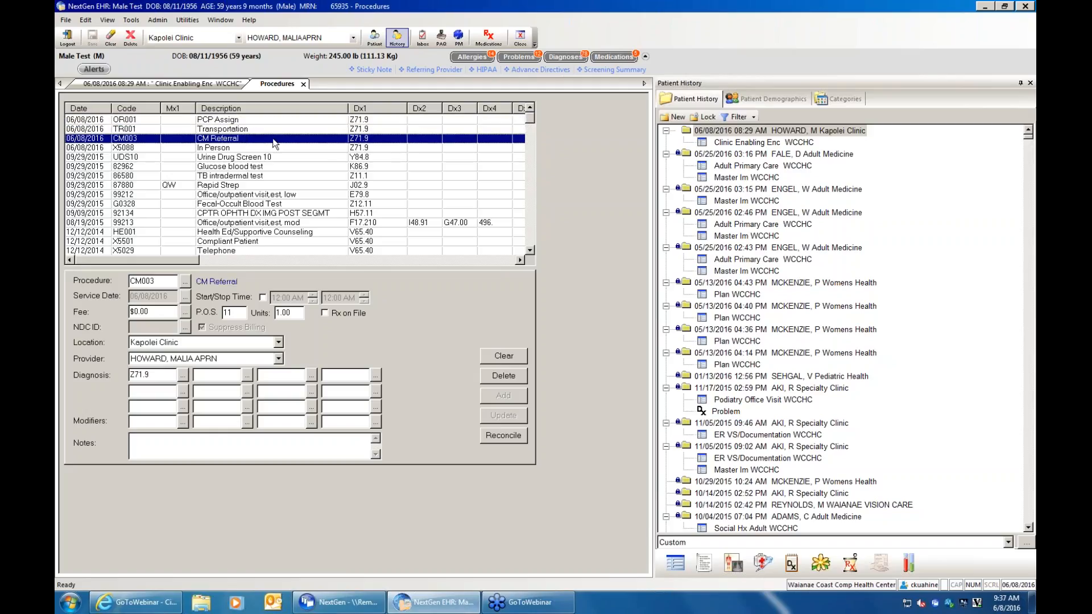
pyautogui.click(225, 149)
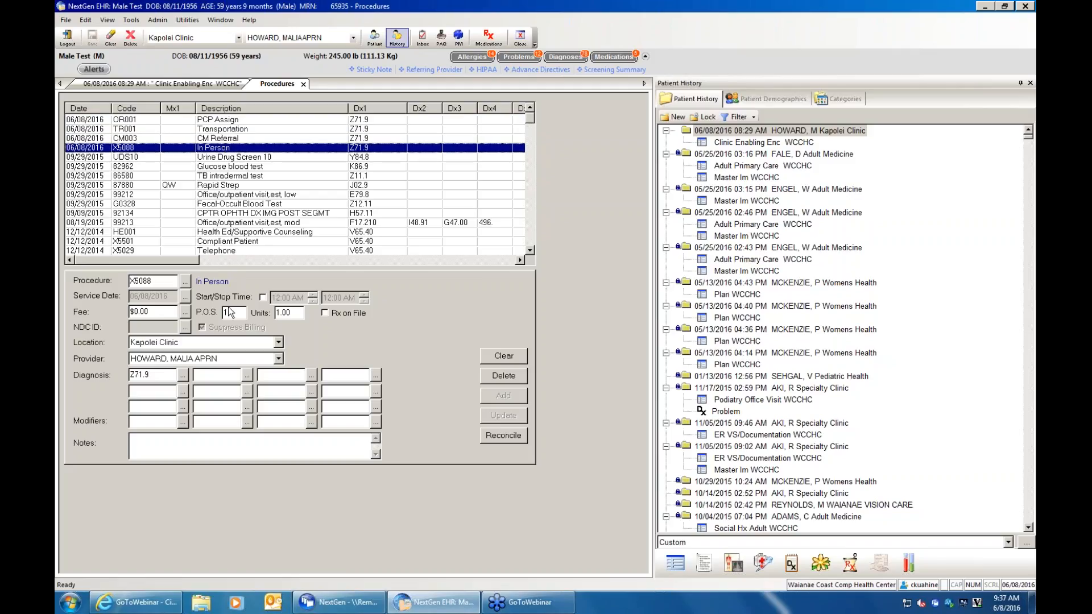
pyautogui.click(226, 138)
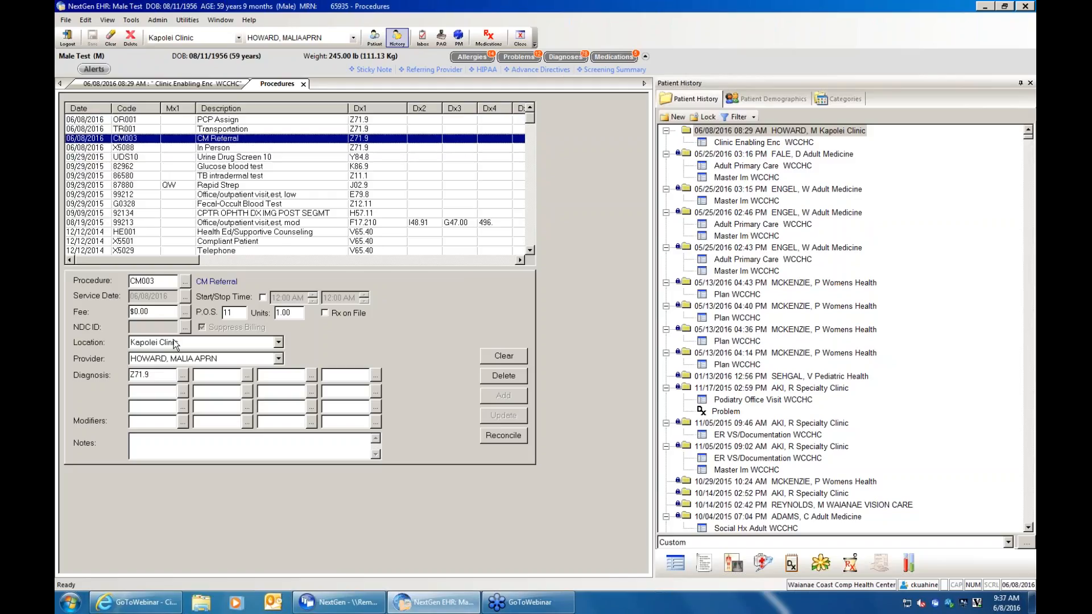
pyautogui.moveTo(300, 312); pyautogui.dragTo(272, 313)
pyautogui.click(214, 85)
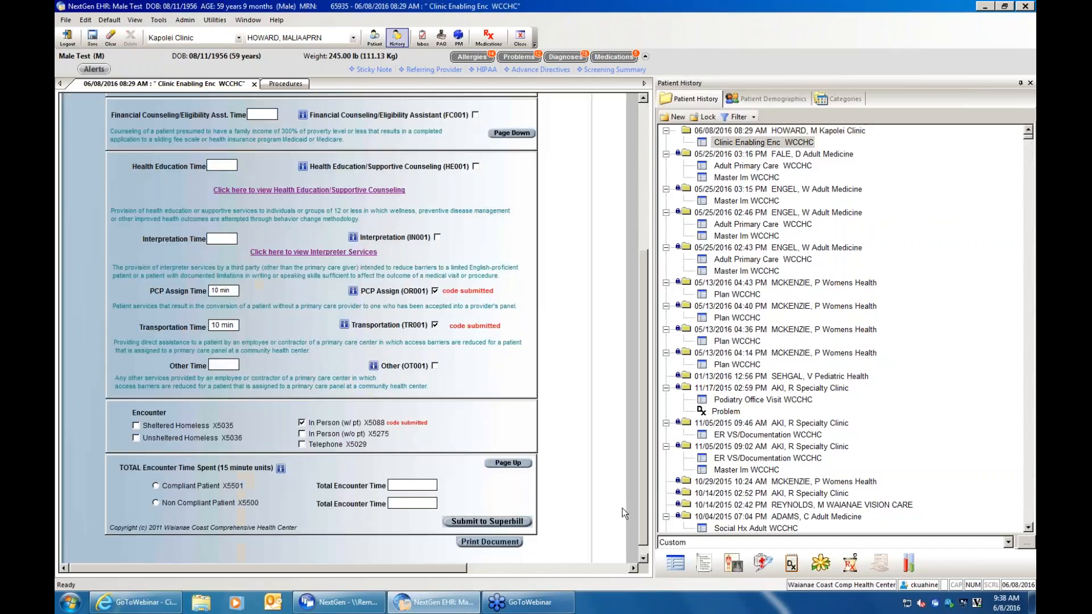
pyautogui.scroll(-2, 645, 504)
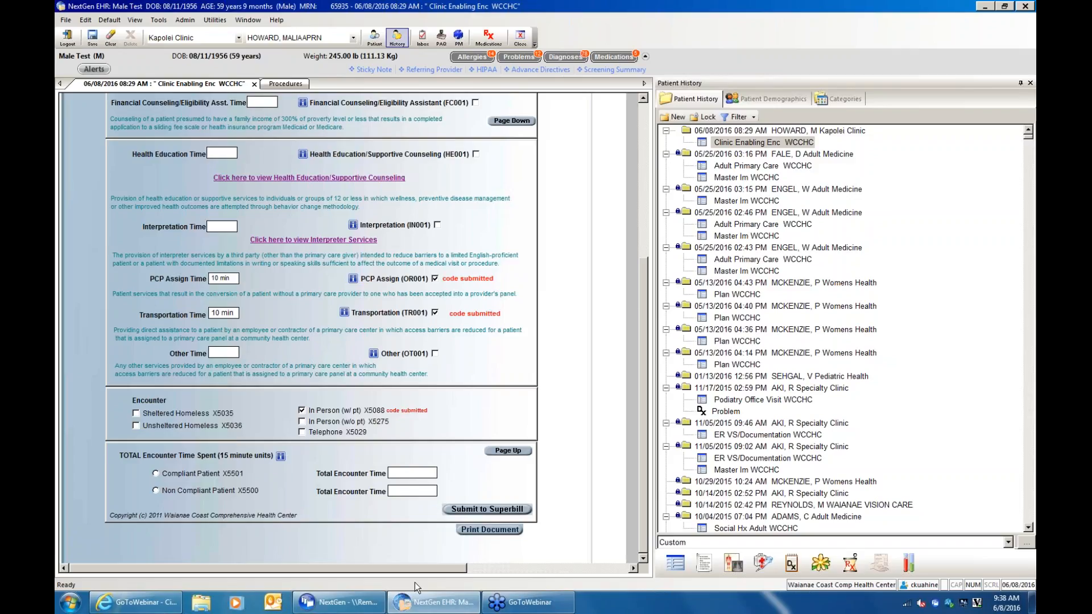
# - Switch to the NextGen Application Launcher, look over its available modules, and minimize it
pyautogui.click(339, 603)
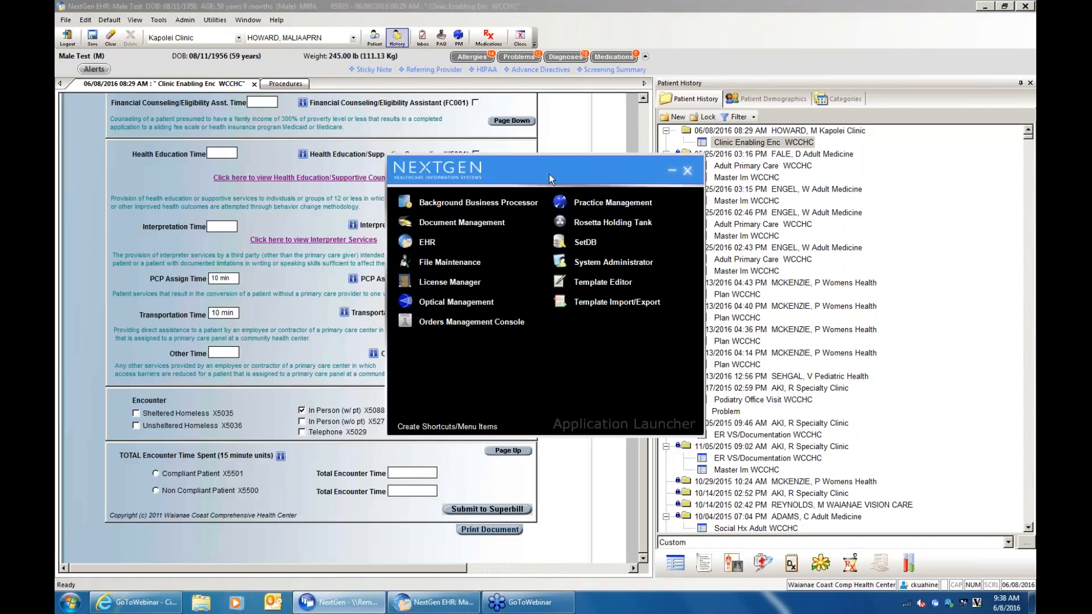
pyautogui.moveTo(549, 178); pyautogui.dragTo(517, 145)
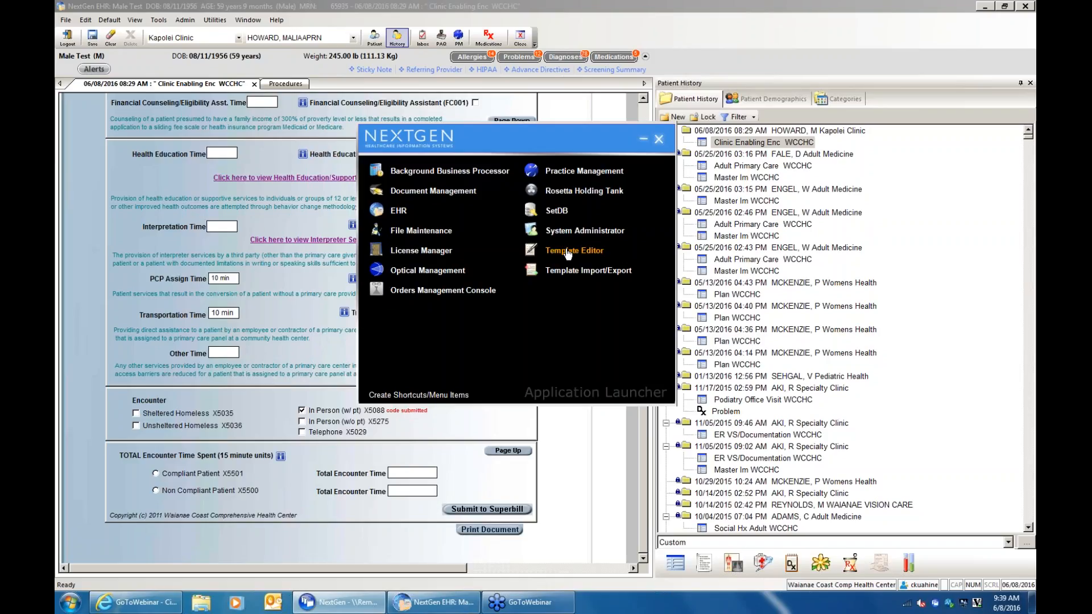
pyautogui.click(643, 138)
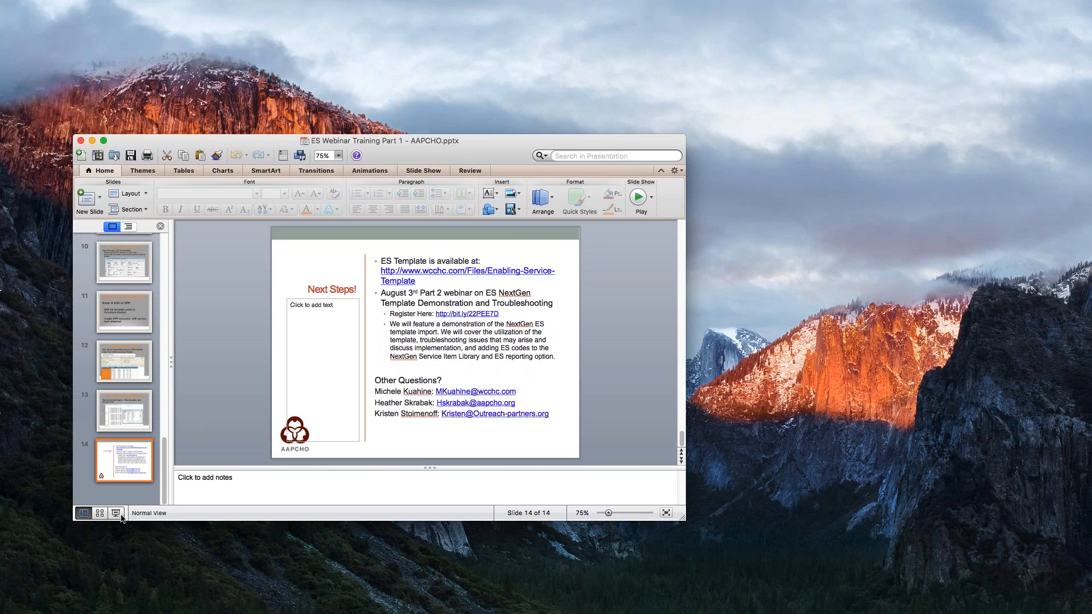
# - Start the PowerPoint slide show at the Next Steps! slide
pyautogui.click(119, 515)
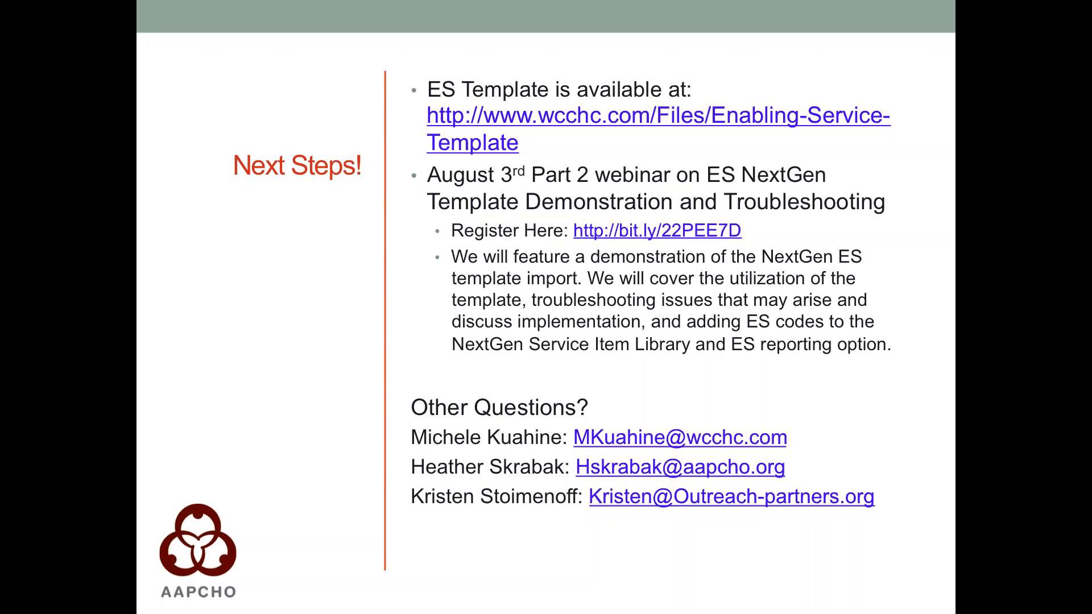